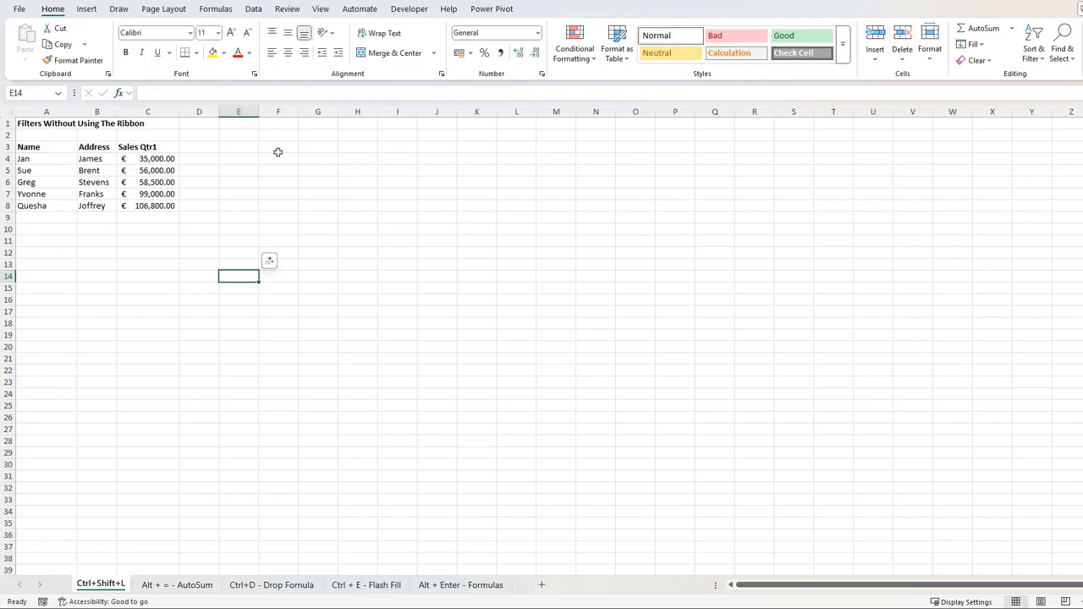
# Step: Toggle the header filters of the Name, Address and Sales Qtr1 table on and off twice
pyautogui.click(256, 9)
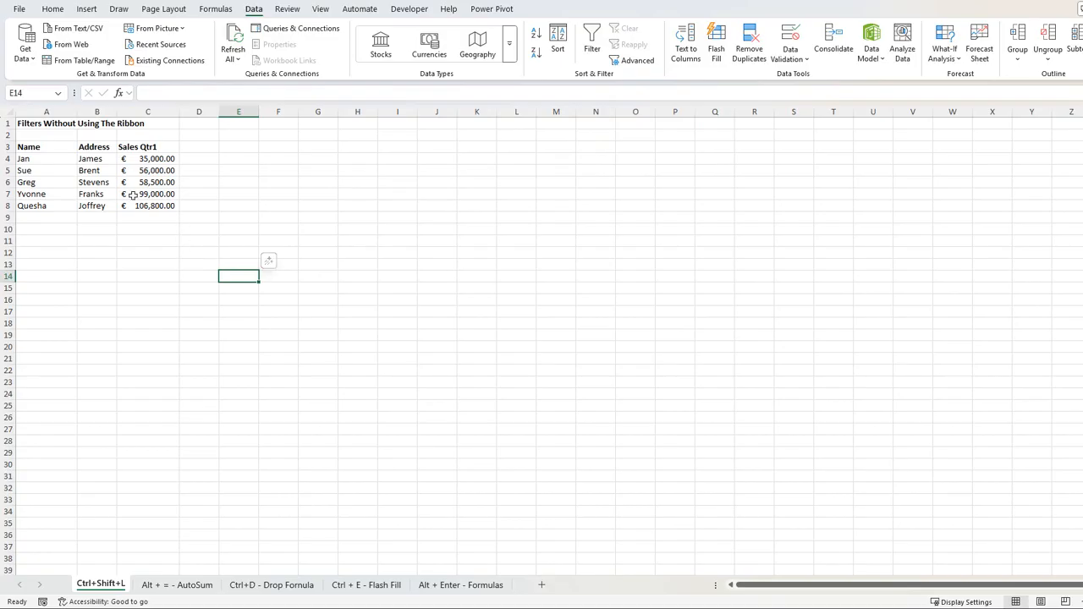
pyautogui.click(94, 194)
pyautogui.click(95, 182)
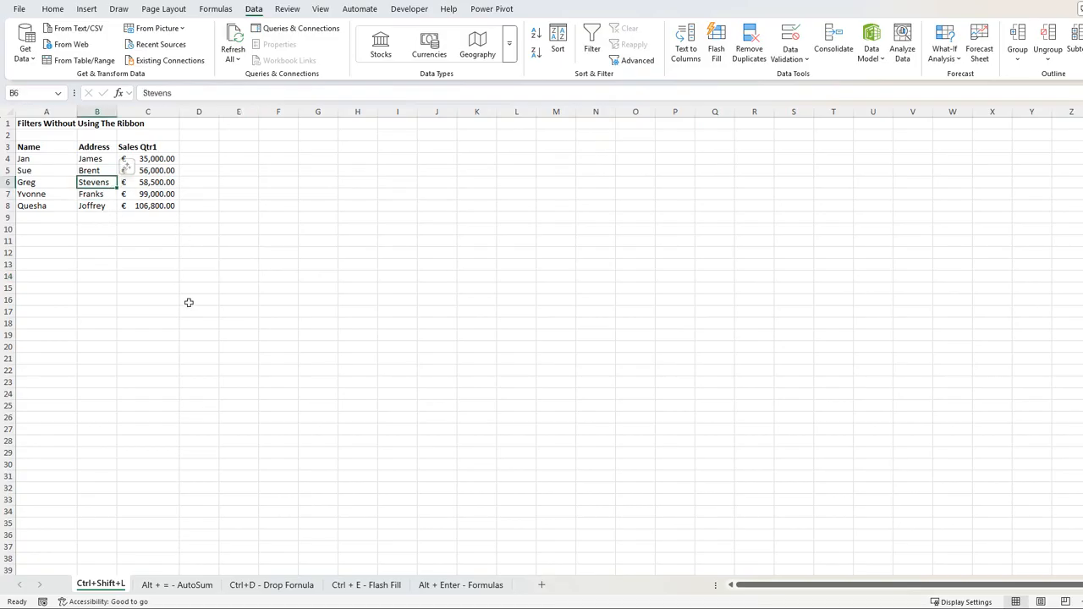
pyautogui.hotkey('ctrl', 'shift', 'l')
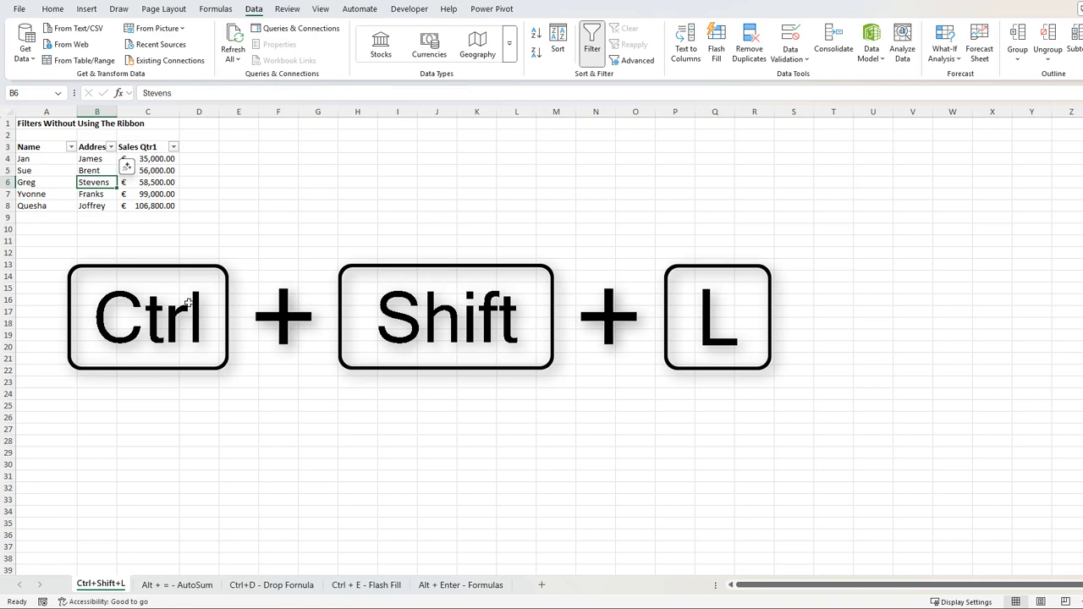
pyautogui.hotkey('ctrl', 'shift', 'l')
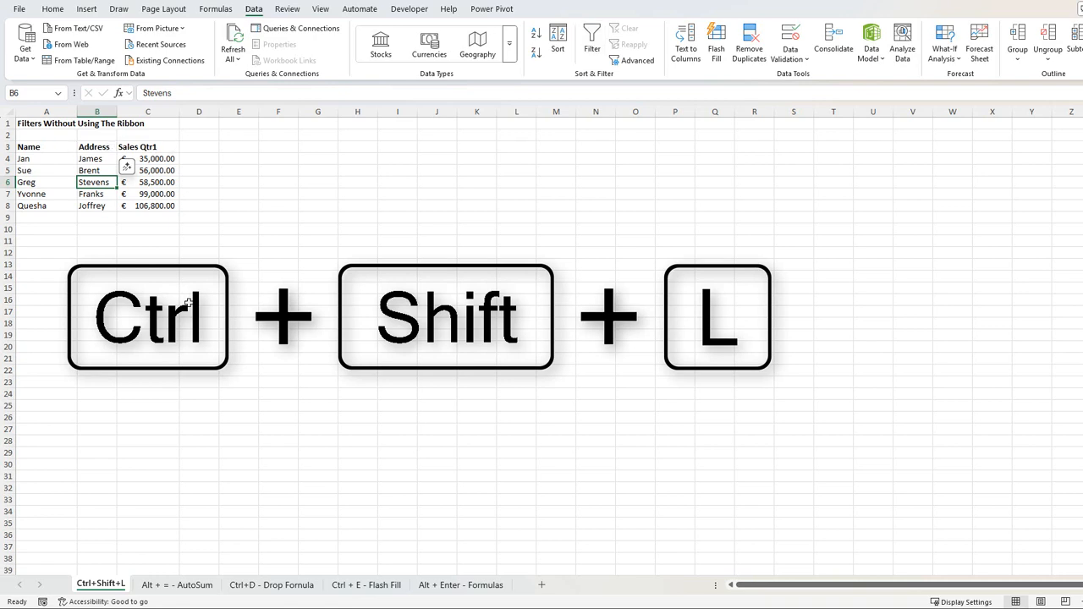
pyautogui.hotkey('ctrl', 'shift', 'l')
pyautogui.hotkey('ctrl', 'shift', 'l')
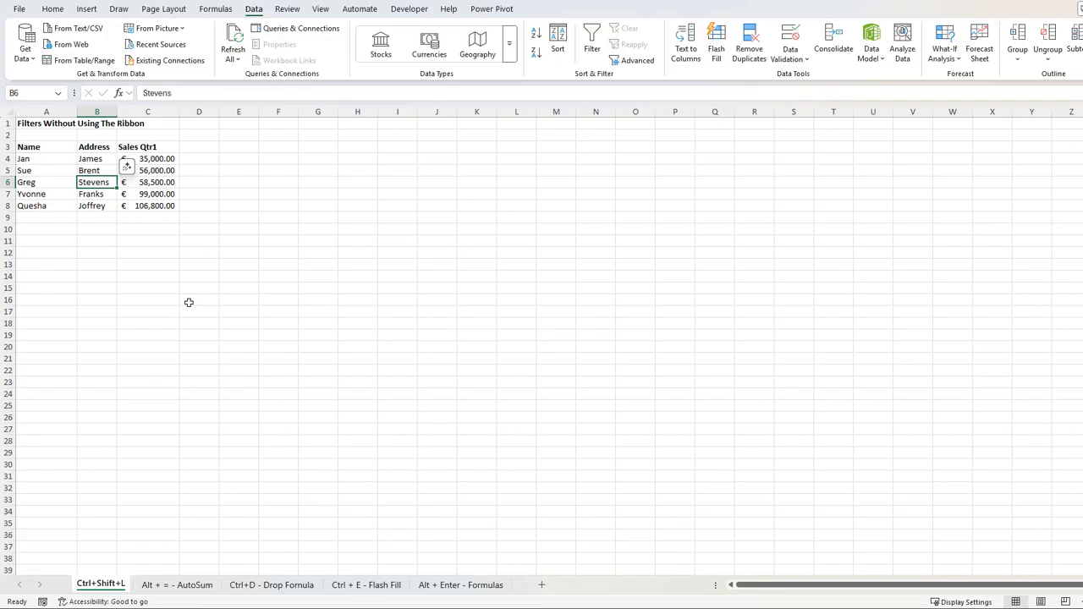
# Step: On the AutoSum sheet, total the Sales values A2:A6 in cell A7 with AutoSum
pyautogui.click(180, 585)
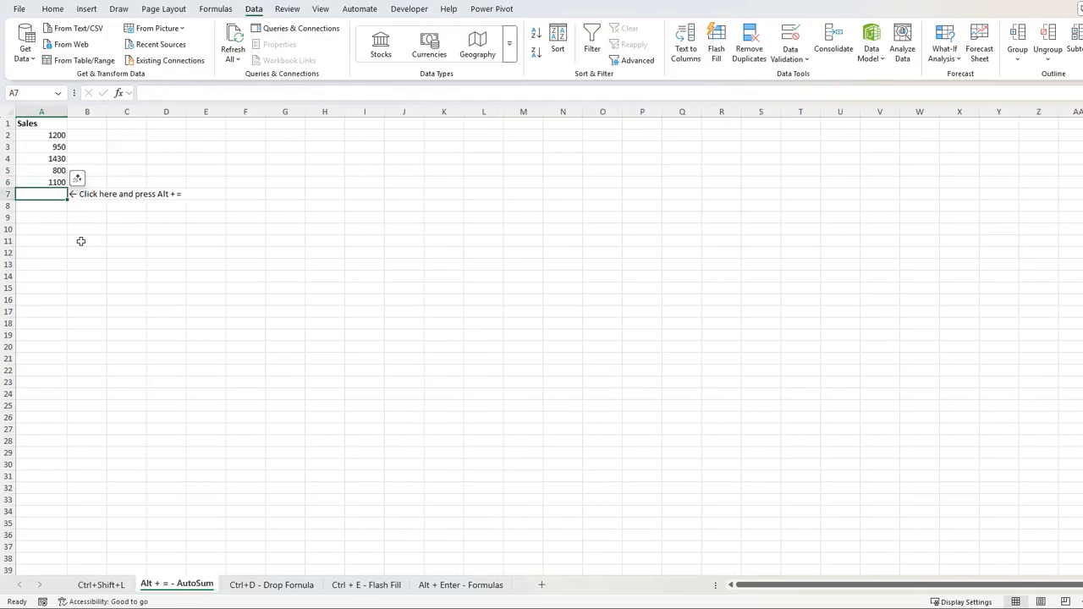
pyautogui.press('Down')
pyautogui.press('Down')
pyautogui.press('Up')
pyautogui.press('Up')
pyautogui.hotkey('alt', '=')
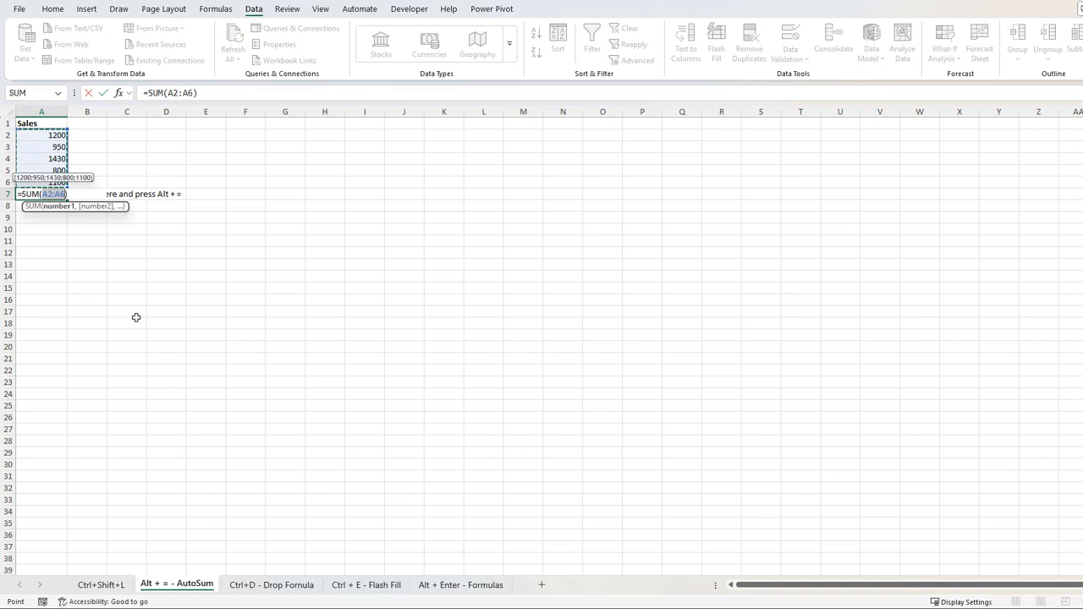
pyautogui.press('Return')
pyautogui.press('Up')
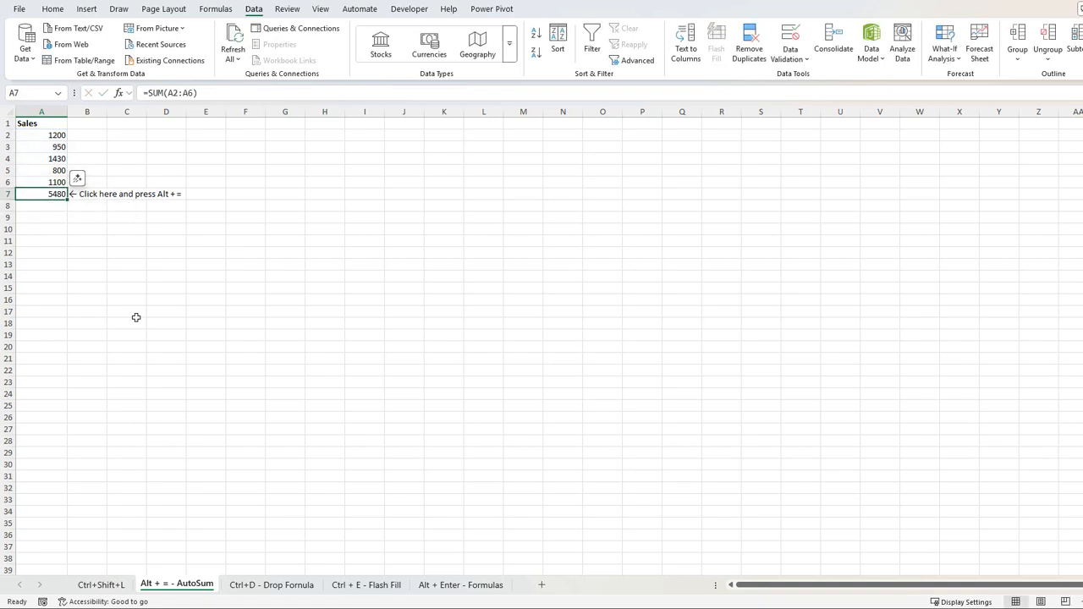
# Step: On the Drop Formula sheet, fill the Budget Qtr 2 formula in C2 down through C5
pyautogui.hotkey('ctrl', 'pagedown')
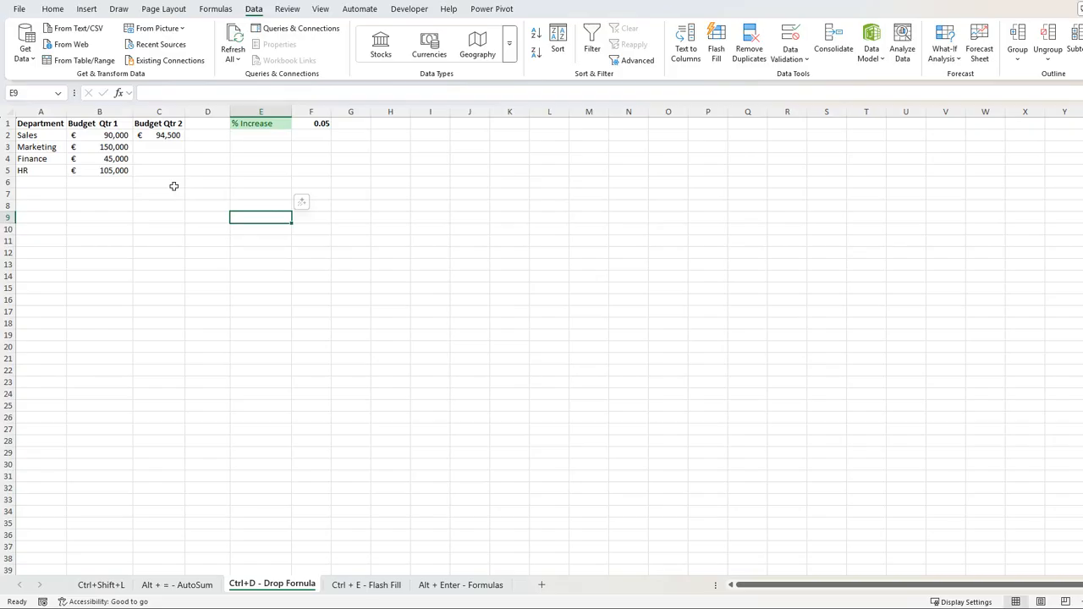
pyautogui.click(159, 134)
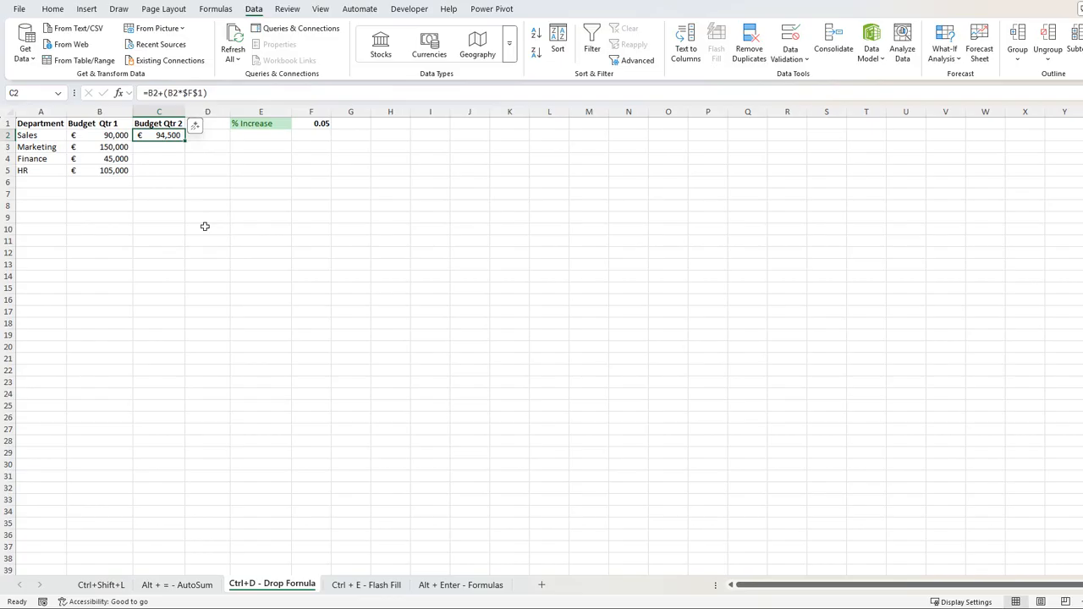
pyautogui.moveTo(163, 137); pyautogui.dragTo(172, 169)
pyautogui.click(172, 137)
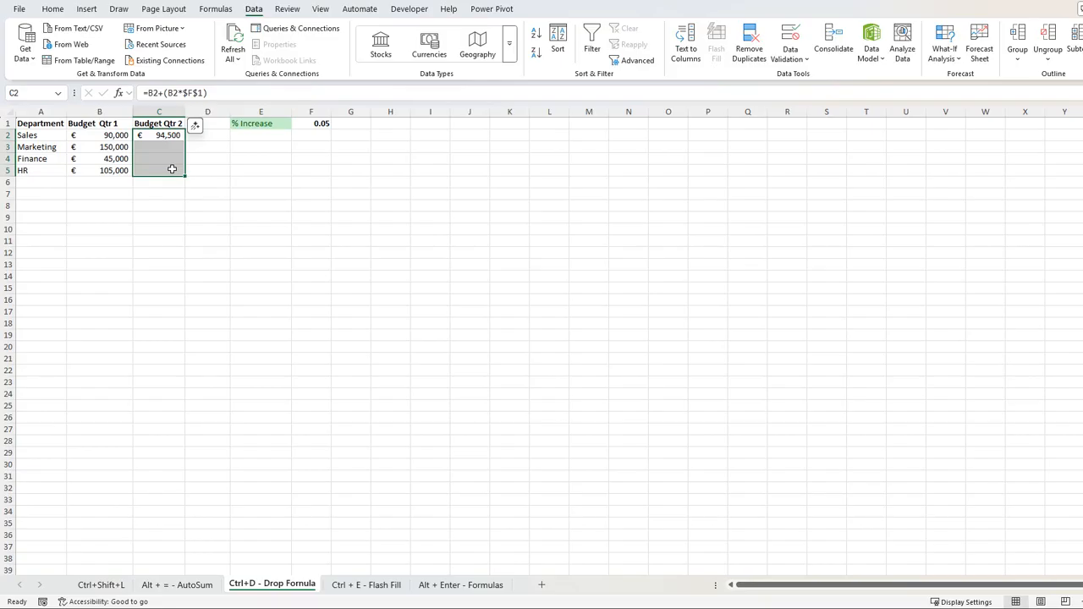
pyautogui.hotkey('ctrl', 'd')
pyautogui.hotkey('ctrl', 'q')
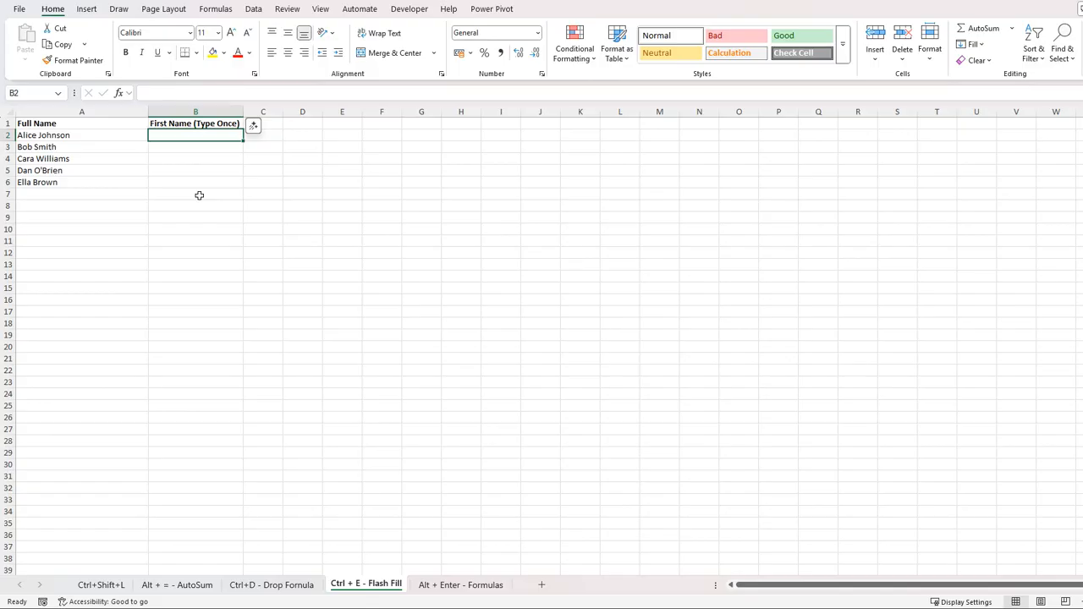
# Step: Enter the first person's first name in B2 and Flash Fill the remaining first names in column B
pyautogui.write('Alic')
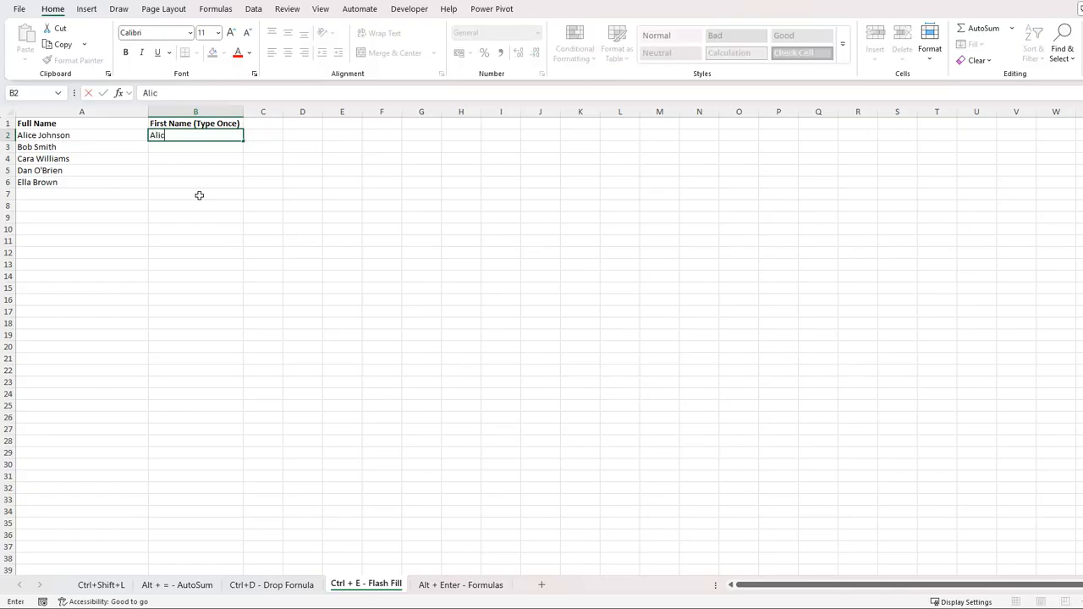
pyautogui.write('e')
pyautogui.hotkey('ctrl', 'Return')
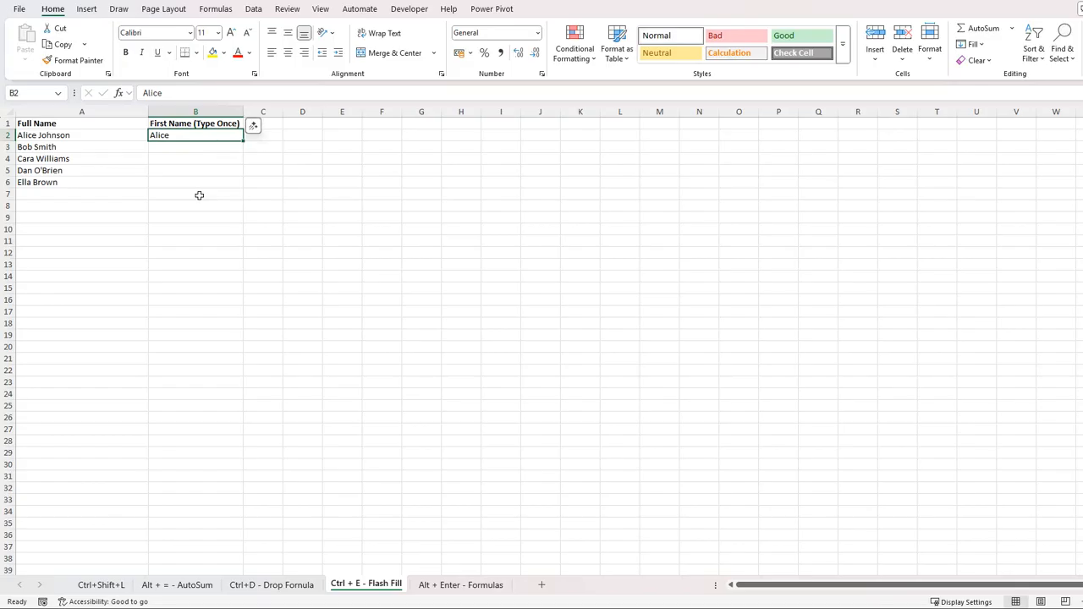
pyautogui.hotkey('ctrl', 'e')
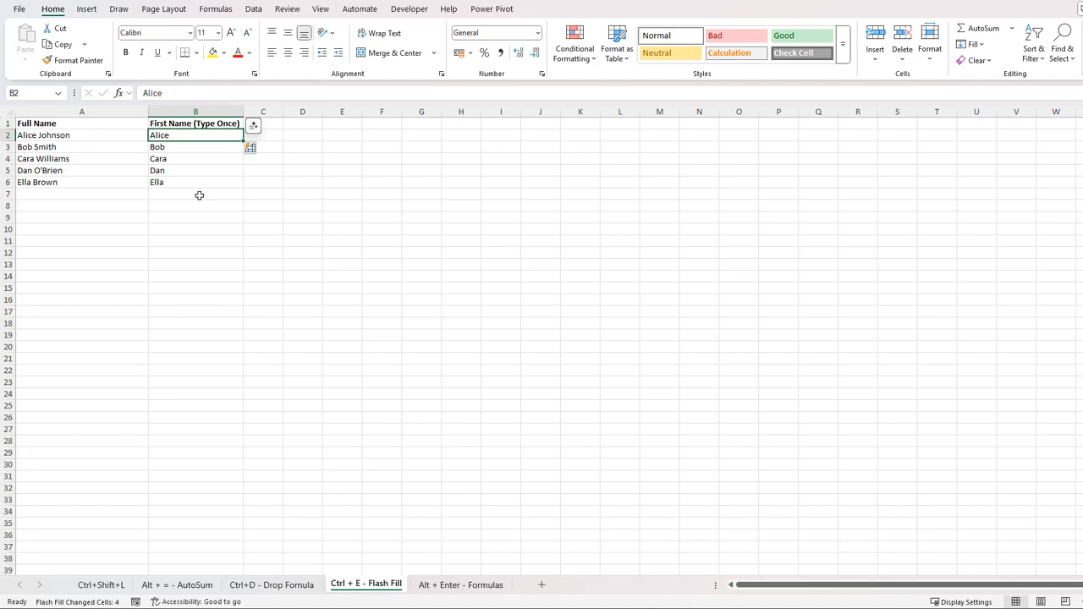
# Step: On the Alt + Enter - Formulas sheet, break B2's IF formula onto separate lines before SUM and before AVERAGE
pyautogui.hotkey('ctrl', 'pagedown')
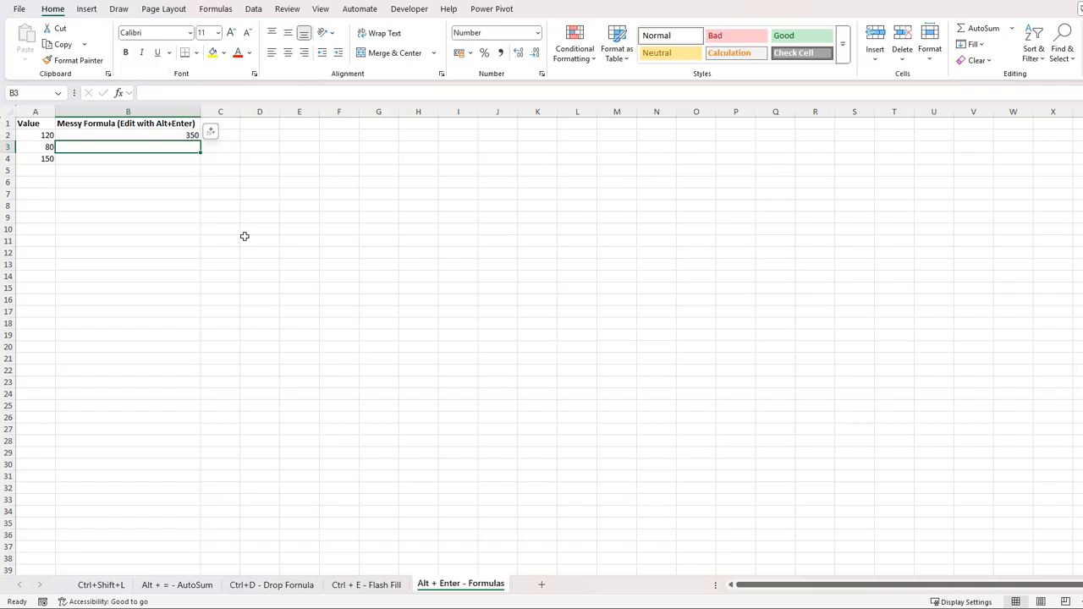
pyautogui.press('Up')
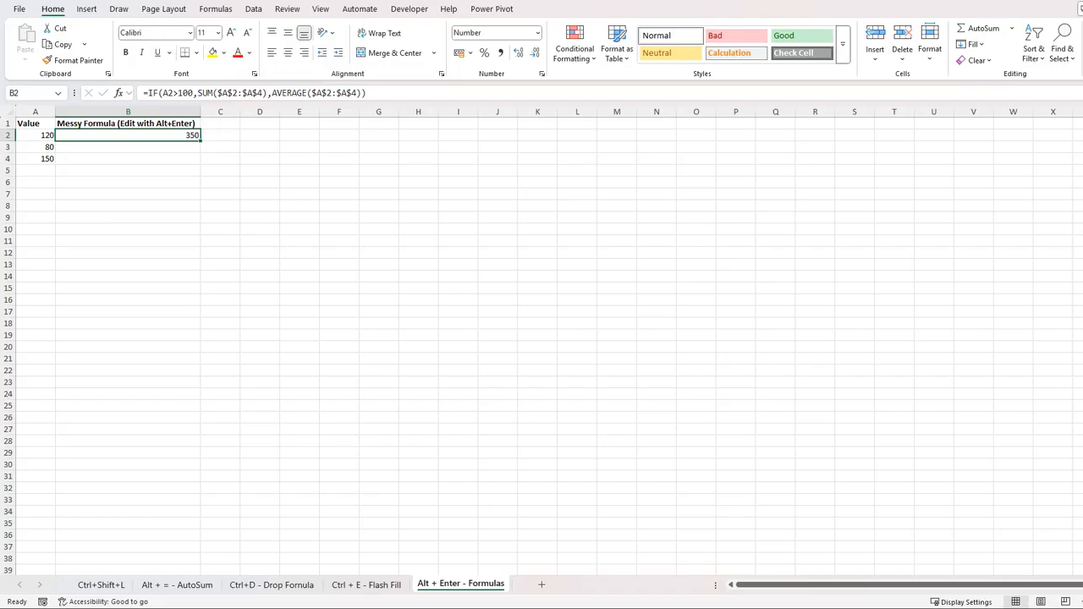
pyautogui.hotkey('ctrl', 'shift', 'u')
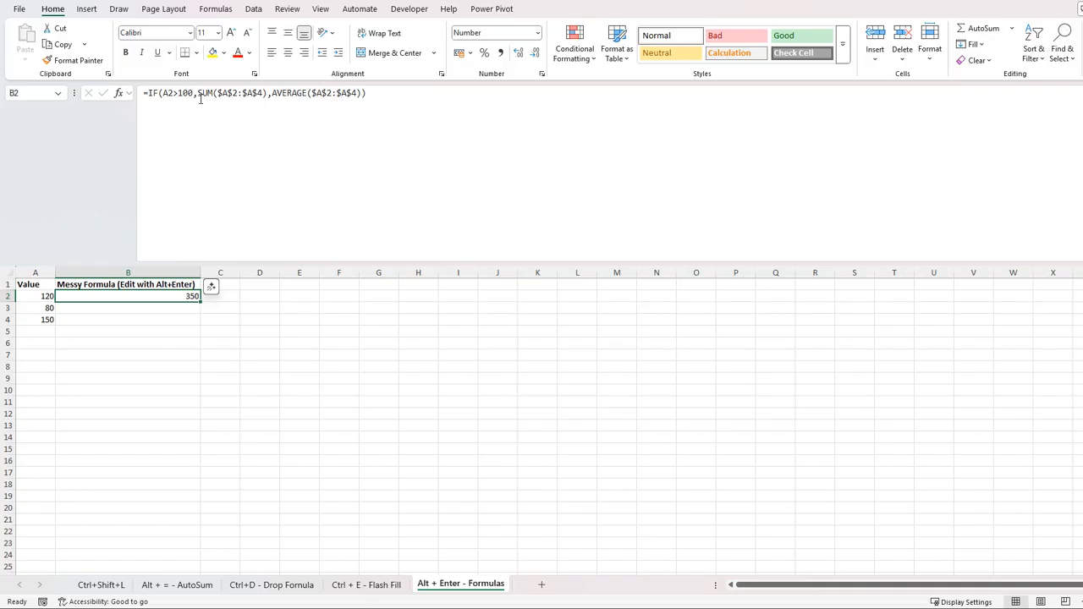
pyautogui.click(198, 95)
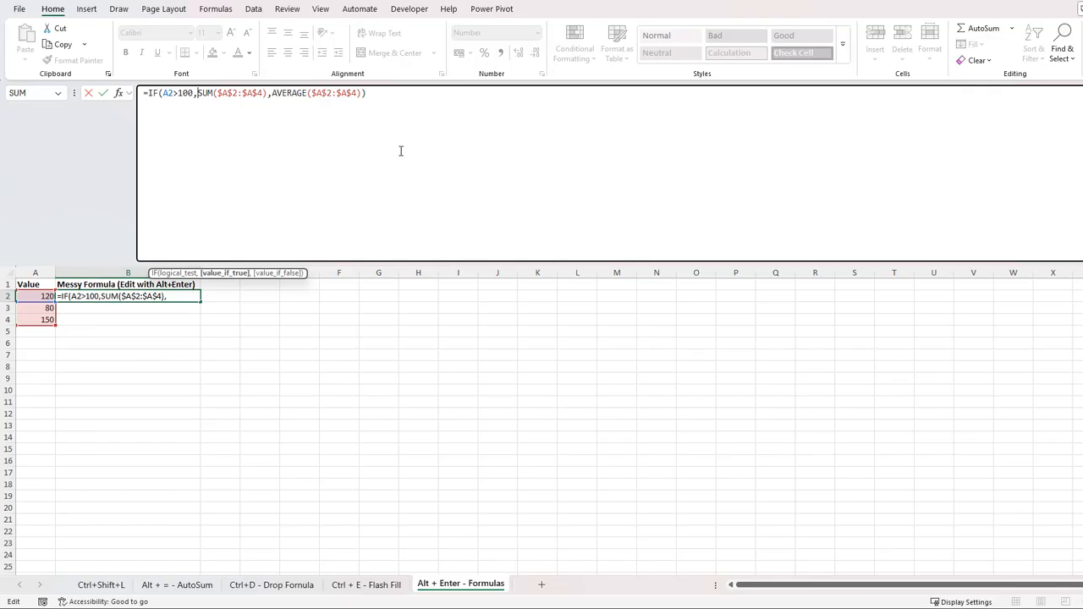
pyautogui.hotkey('alt', 'Return')
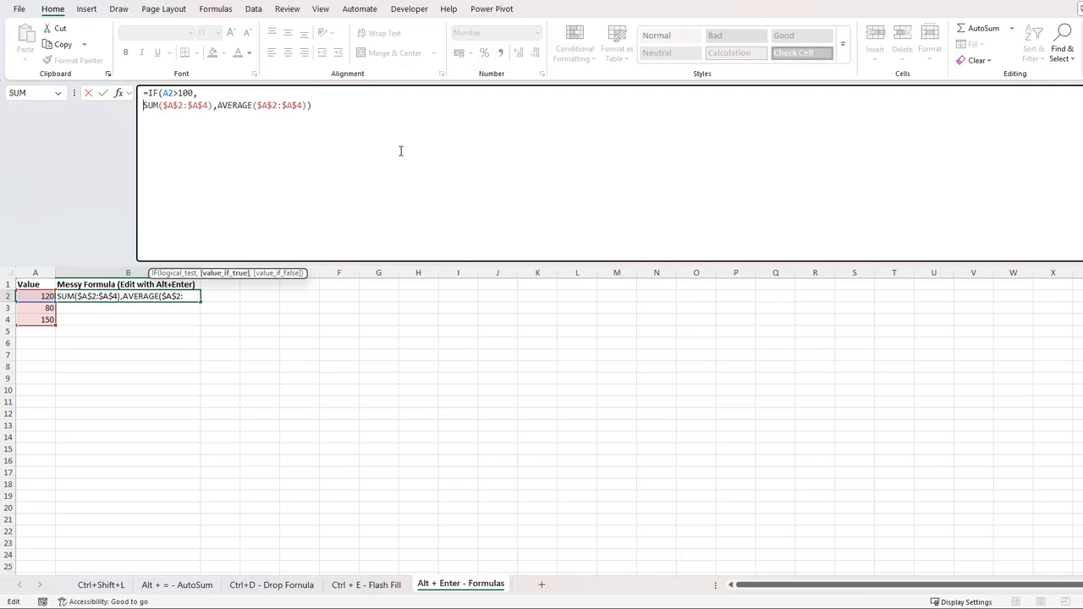
pyautogui.click(216, 106)
pyautogui.hotkey('alt', 'Return')
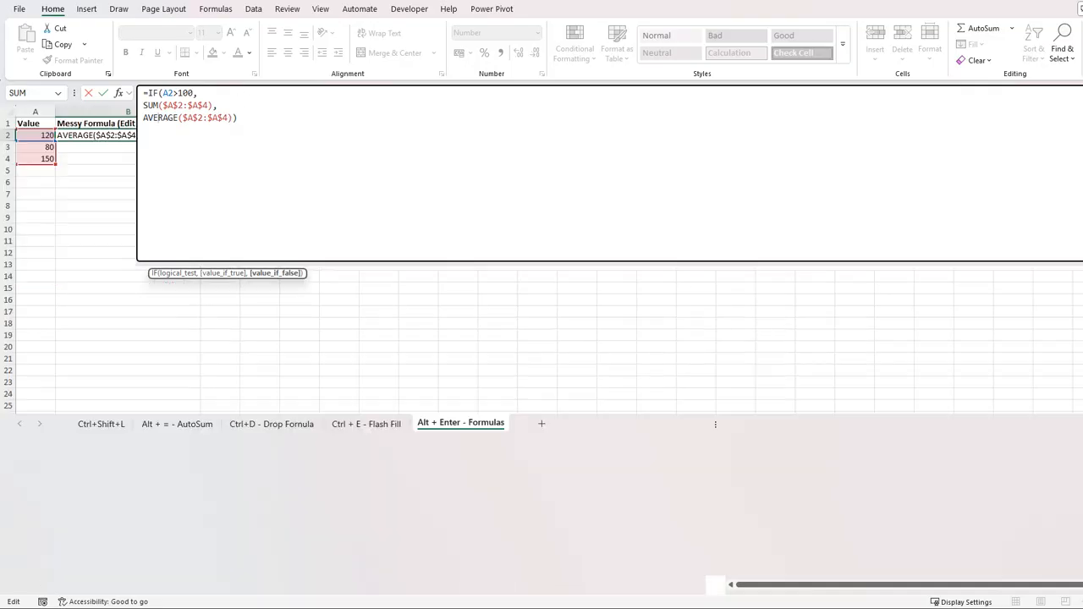
pyautogui.hotkey('ctrl', 'shift', 'u')
pyautogui.press('Return')
# Step: Expand the formula bar to review B2's multi-line formula, and collapse it again
pyautogui.press('Up')
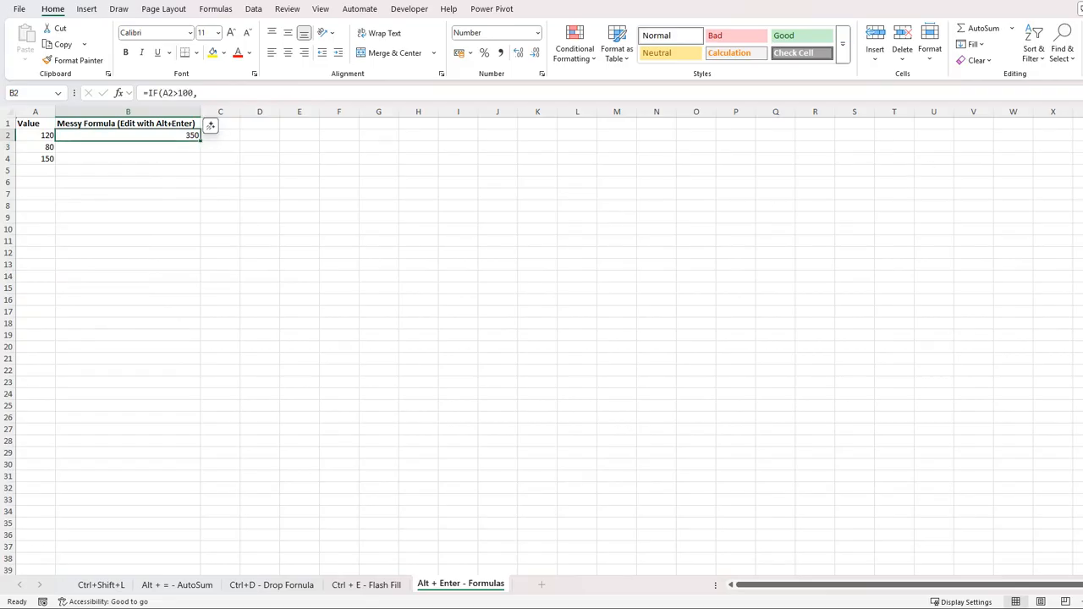
pyautogui.hotkey('ctrl', 'shift', 'u')
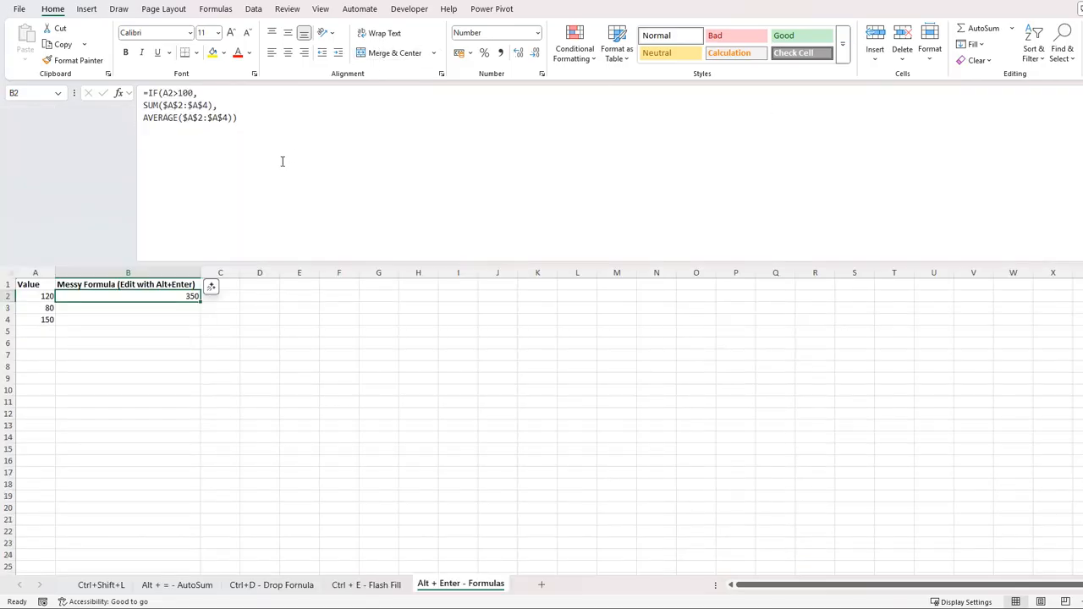
pyautogui.hotkey('ctrl', 'shift', 'u')
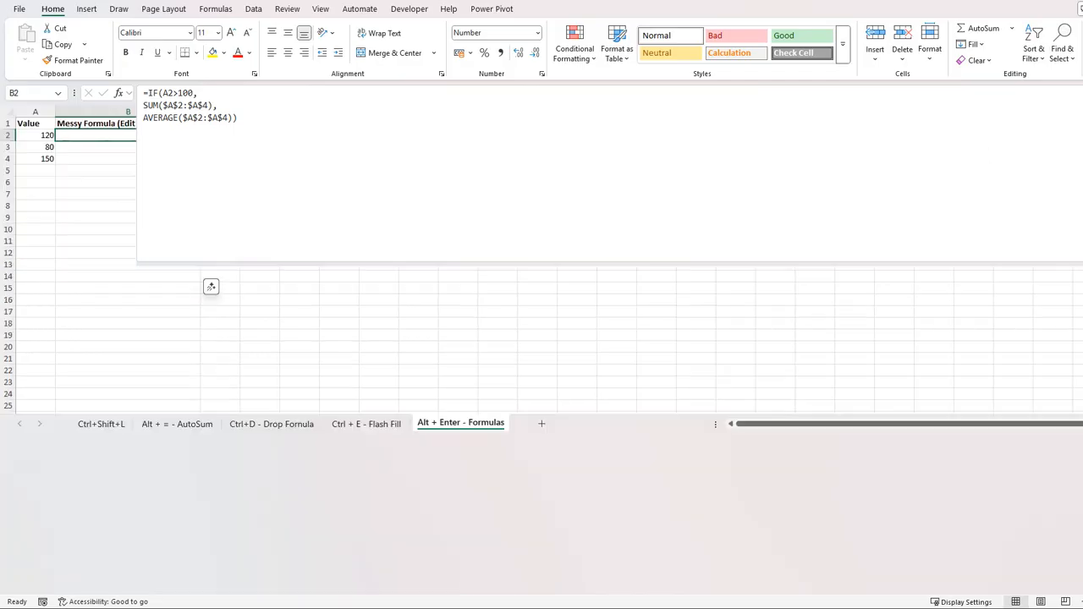